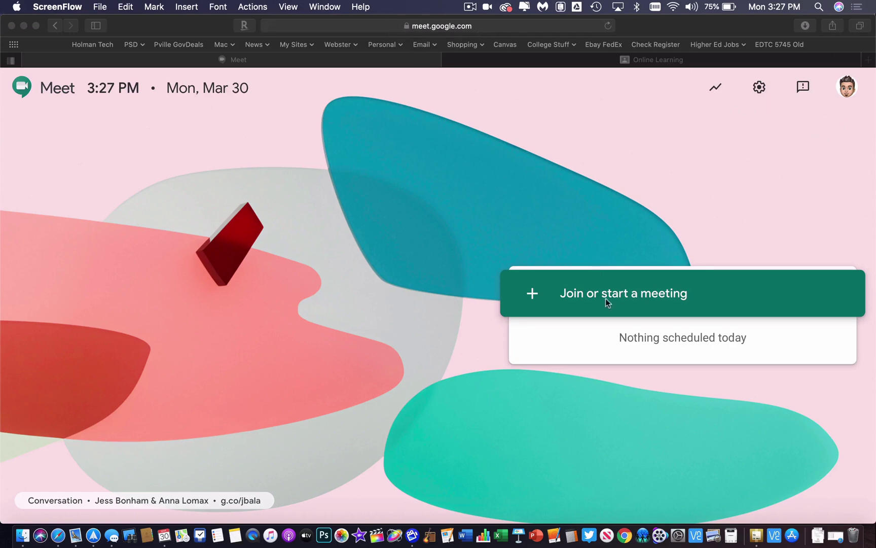
Start a new Google Meet meeting with the nickname 'office hours'
left_click(584, 297)
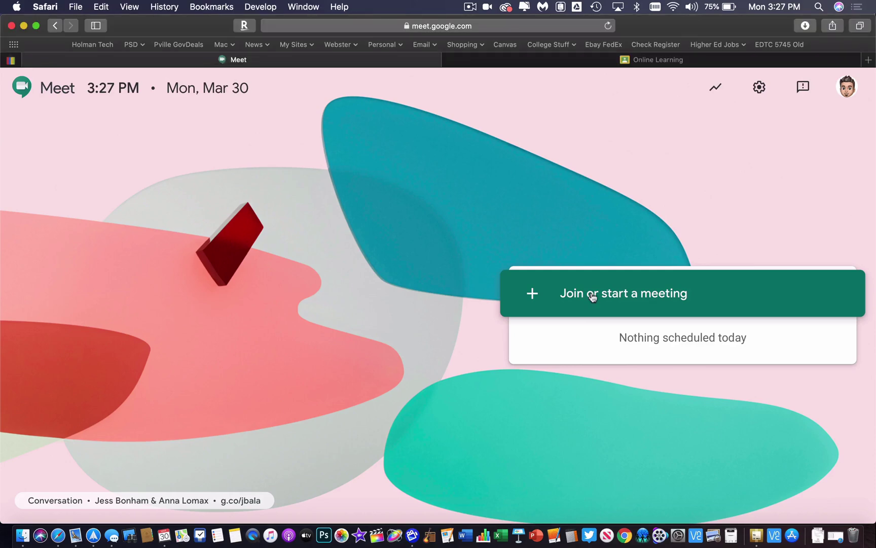
left_click(592, 297)
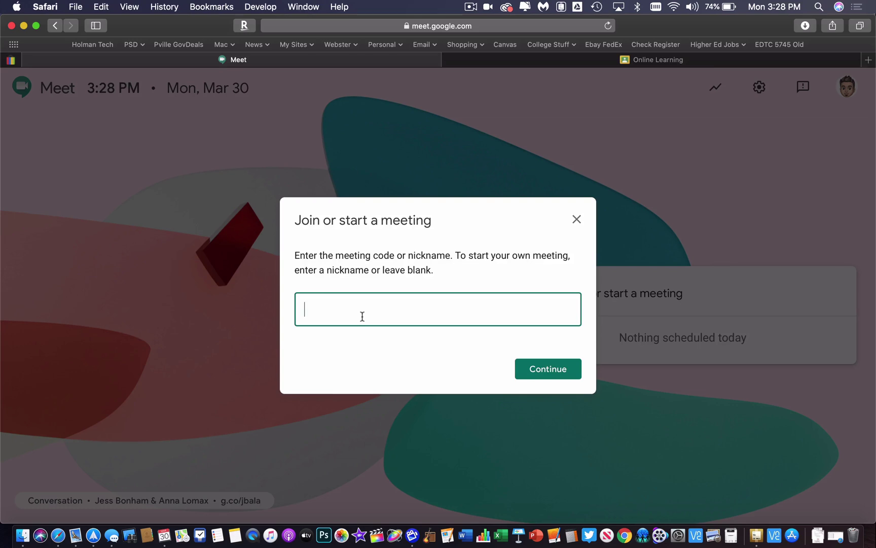
key("BackSpace")
key("BackSpace")
key("BackSpace")
key("BackSpace")
key("BackSpace")
left_click(555, 372)
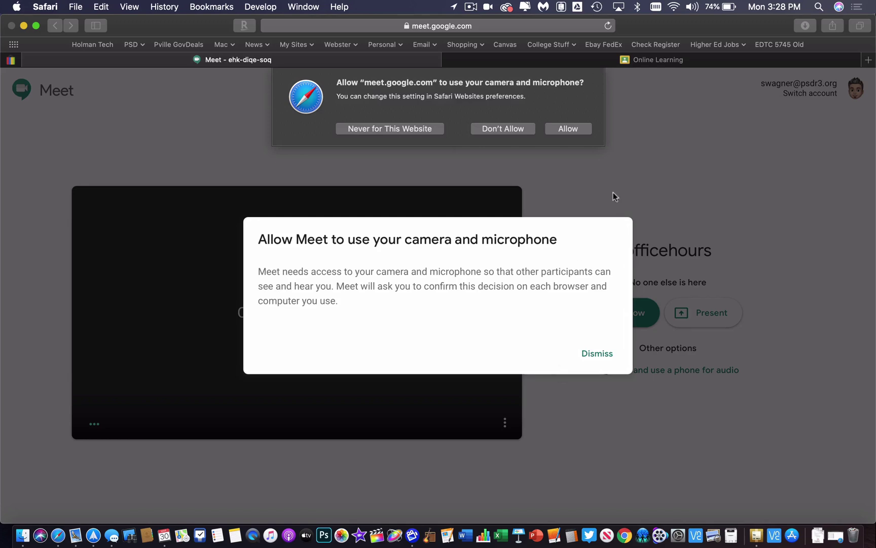
Allow camera and microphone access for the officehours meeting and dismiss the permission notice
left_click(569, 129)
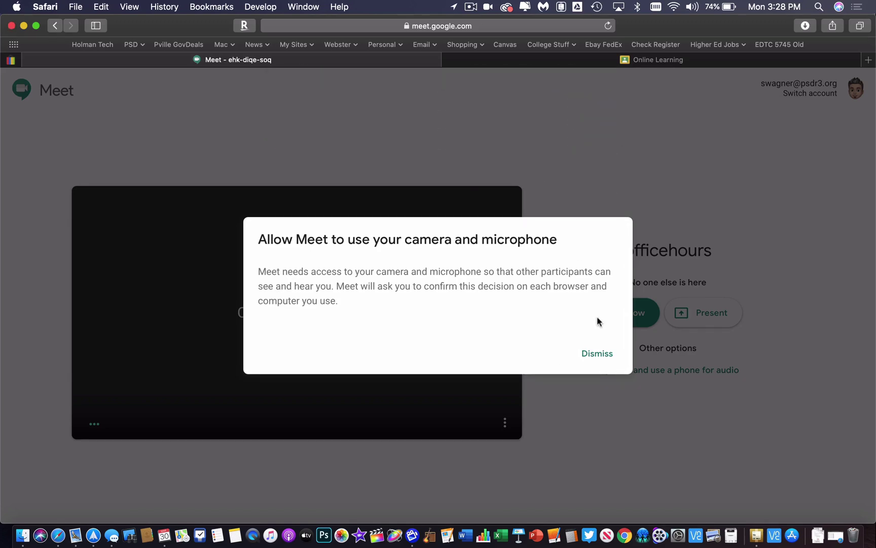
left_click(599, 355)
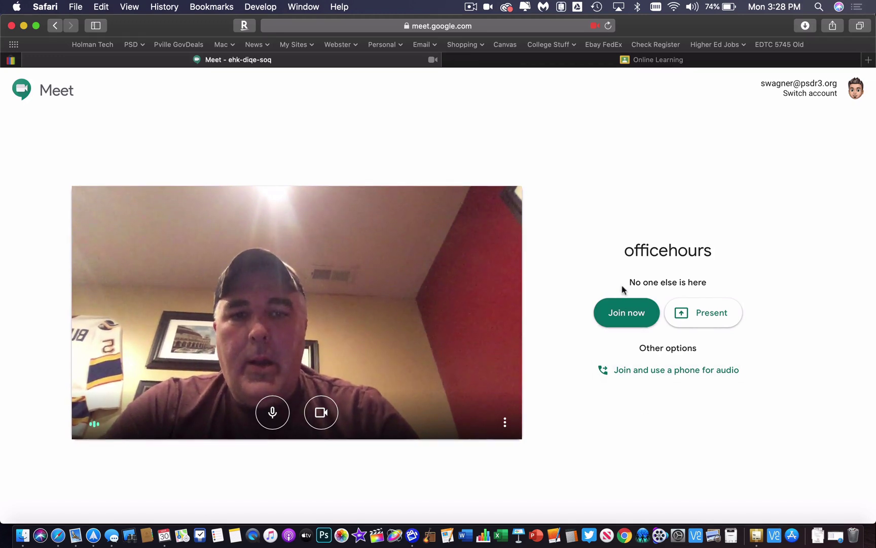
Join the officehours call, copy its joining info, and show the meeting details
left_click(611, 327)
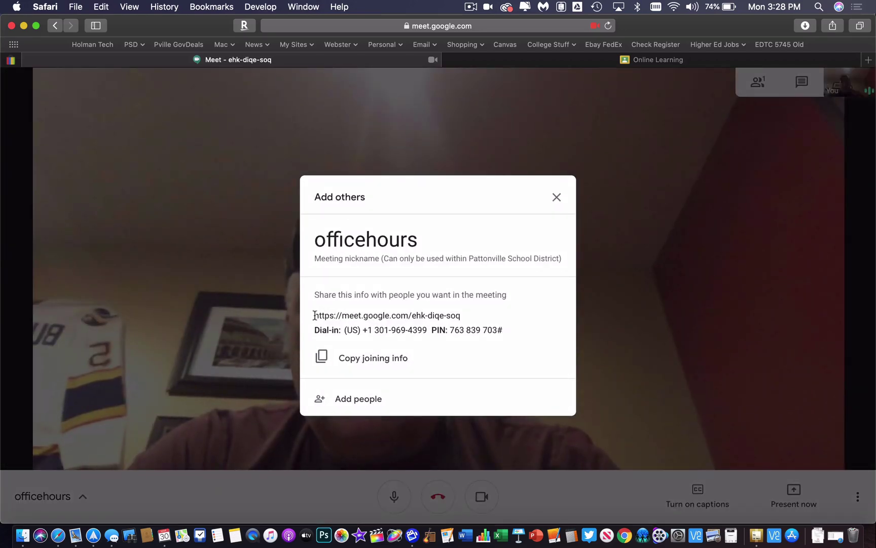
left_click_drag(314, 316, 460, 316)
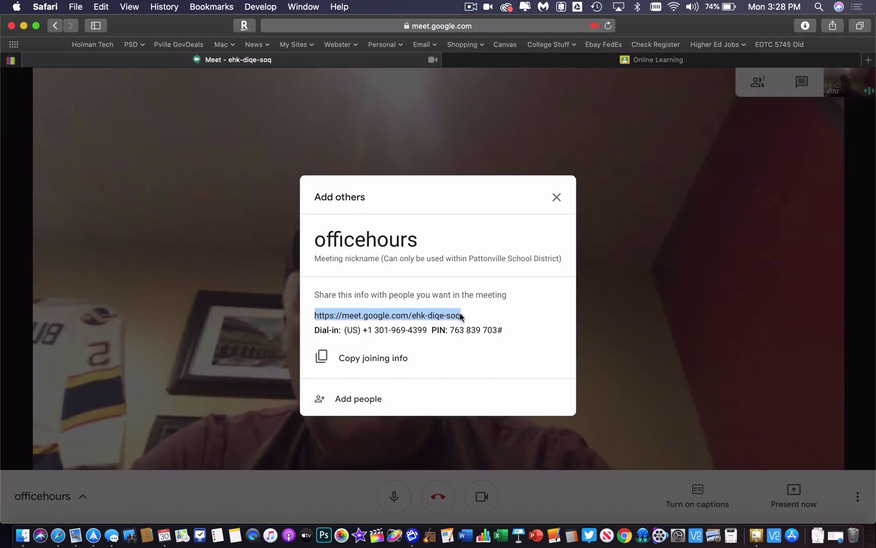
left_click(324, 359)
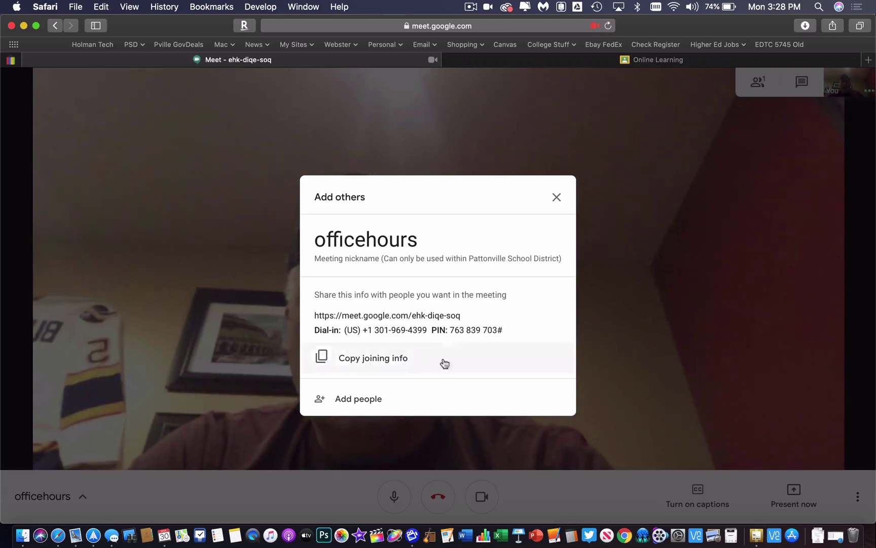
left_click_drag(315, 317, 480, 313)
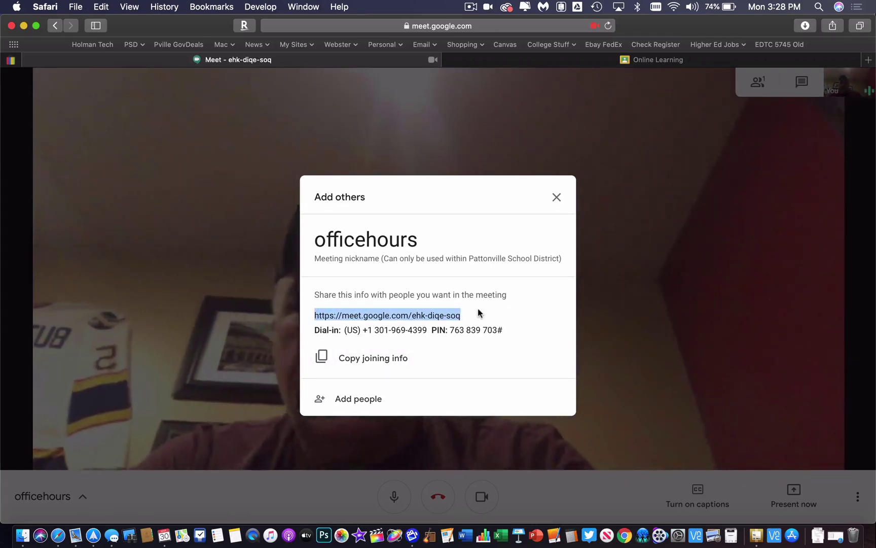
left_click(558, 197)
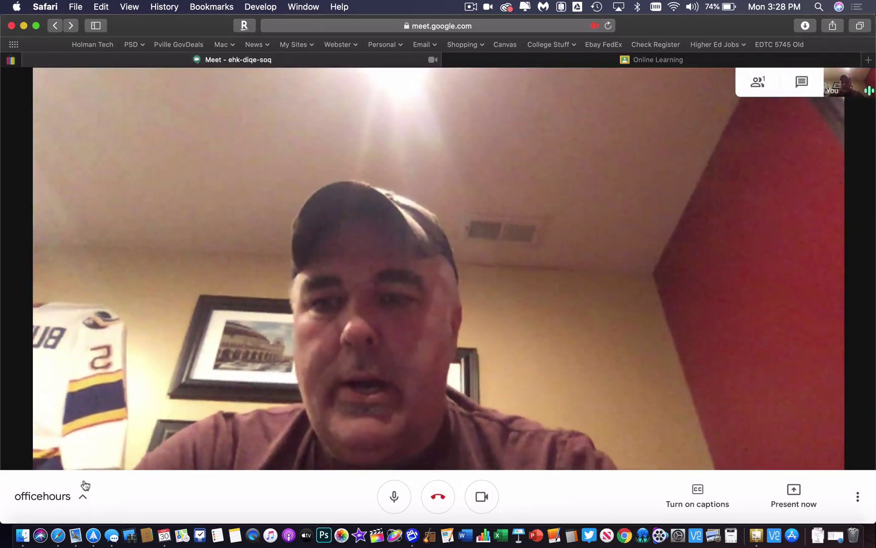
left_click(68, 502)
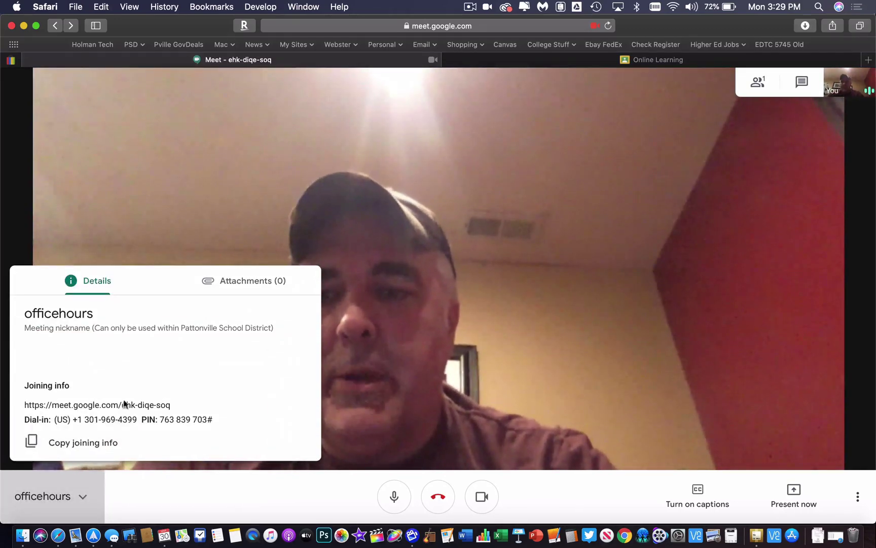
Hide the meeting details, leave the officehours call, and switch to the Online Learning class
left_click(602, 248)
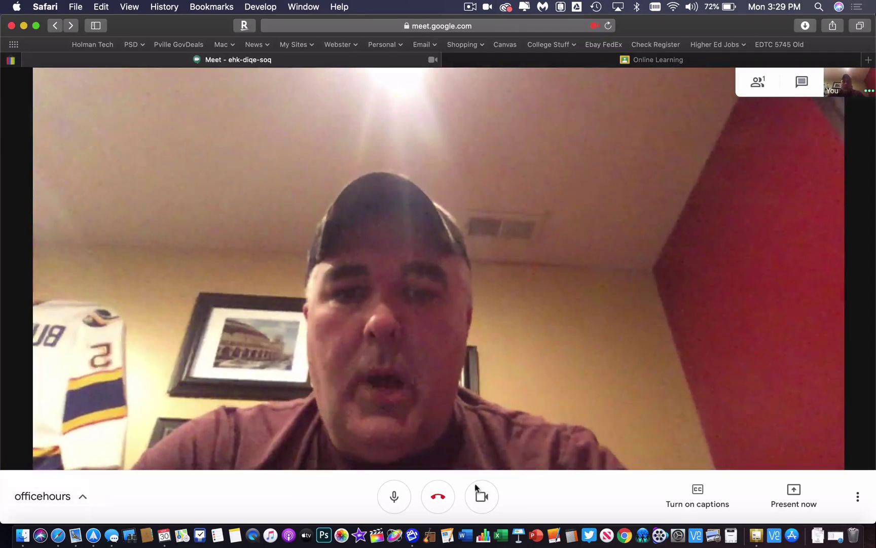
left_click(439, 501)
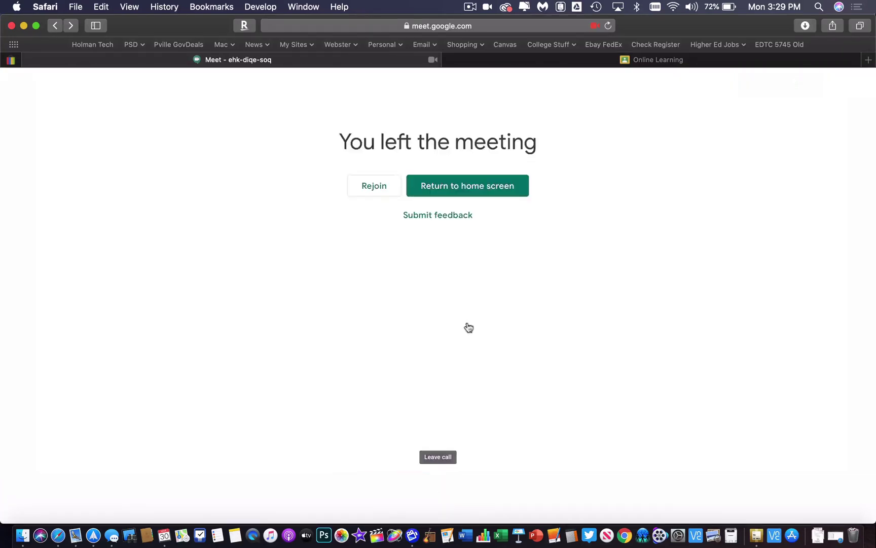
left_click(626, 62)
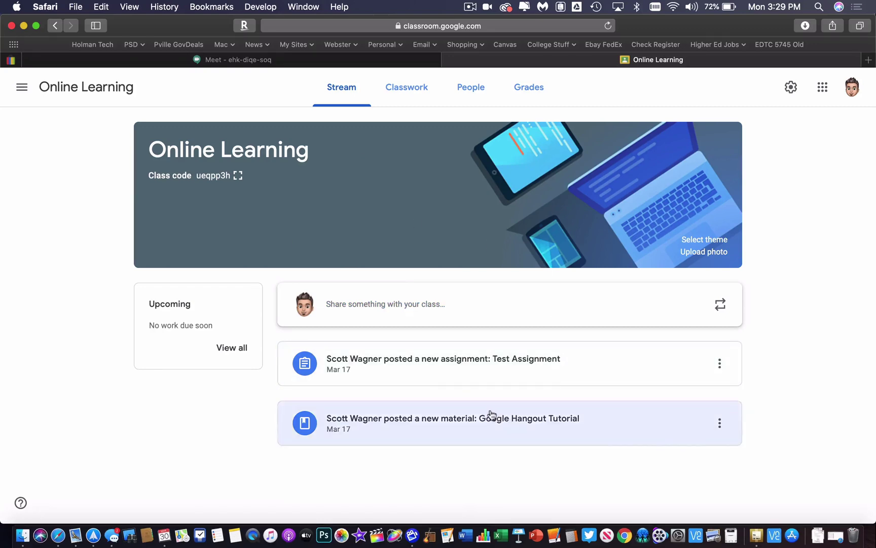
Create a material titled 'Office Hours Google Meet' with description 'Here is where you will find the google meet link.'
left_click(404, 96)
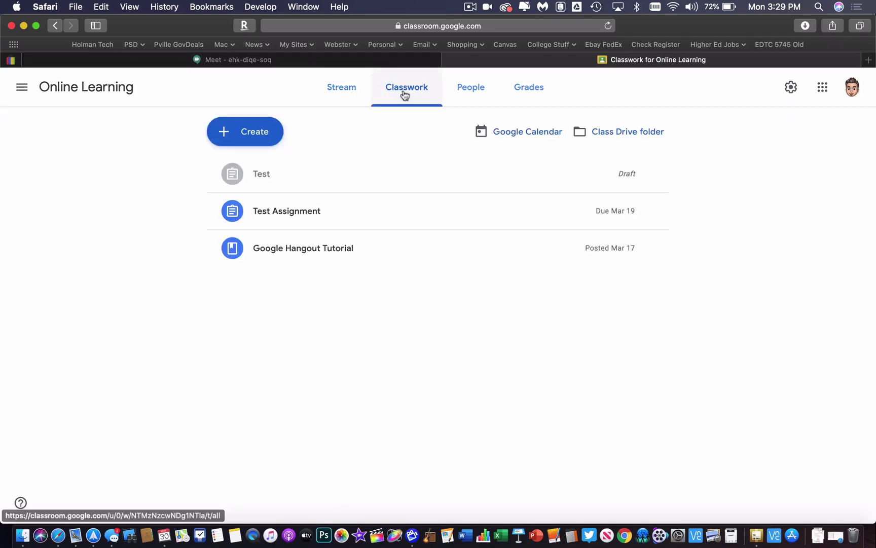
left_click(263, 134)
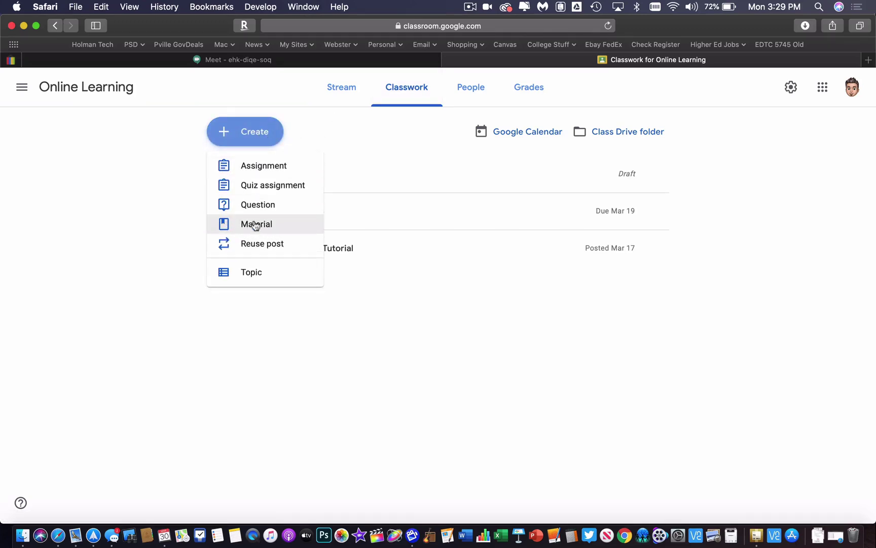
left_click(253, 226)
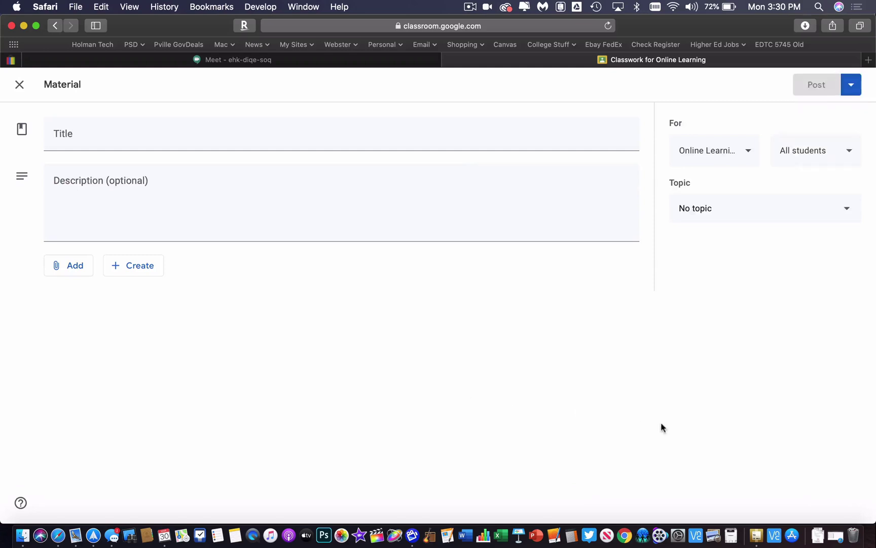
left_click(105, 144)
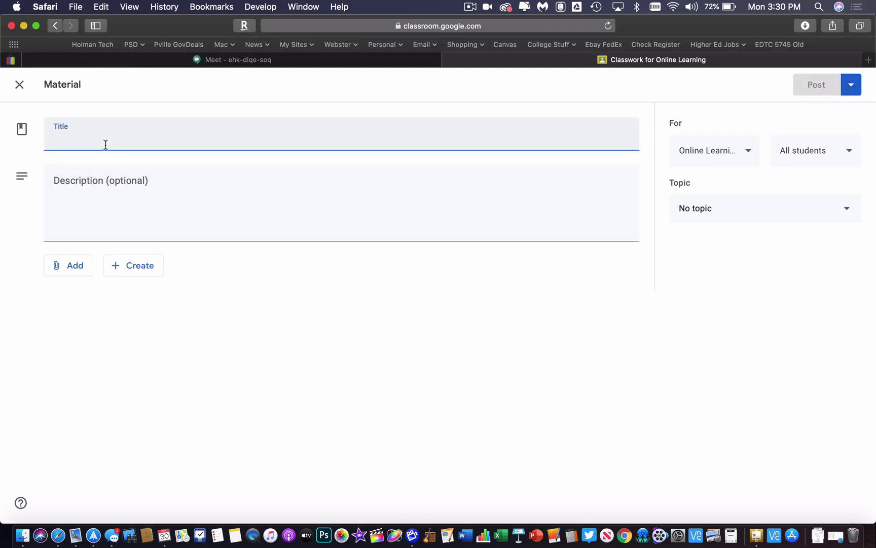
type("O")
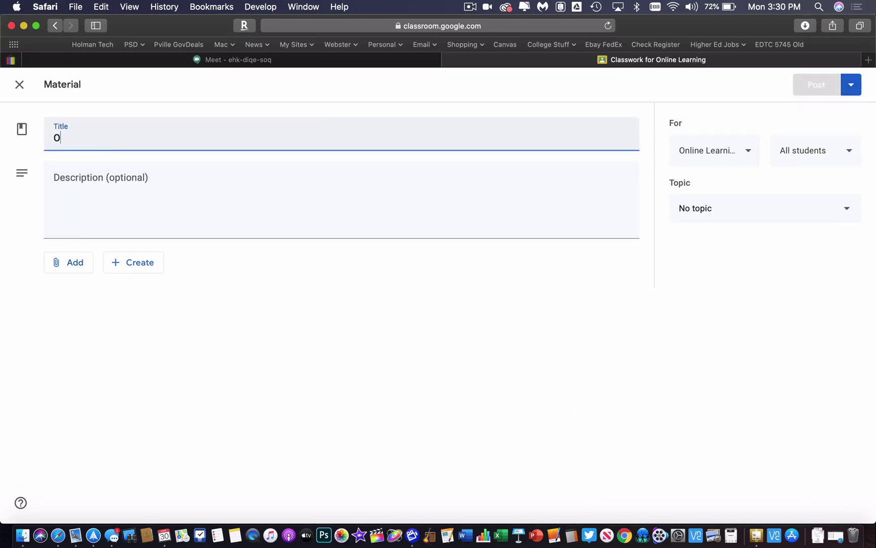
type("ffice Hours Google Meet")
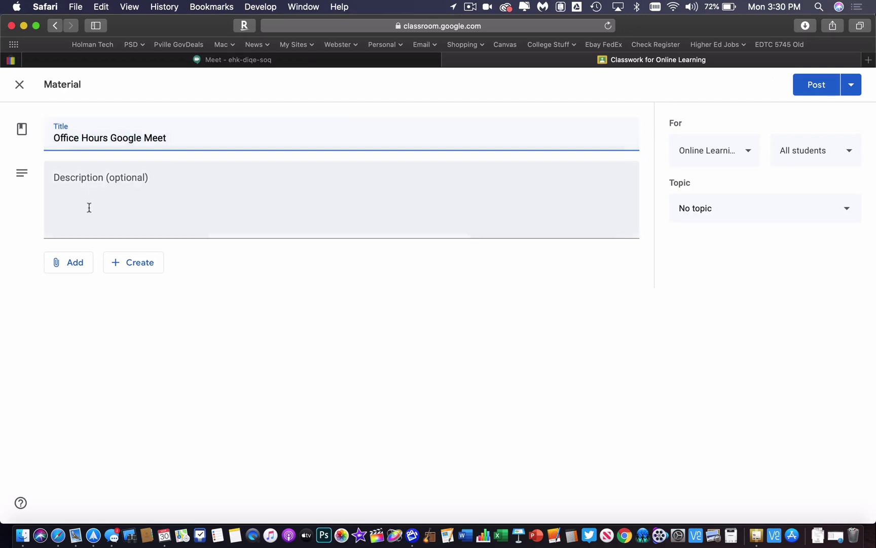
left_click(99, 205)
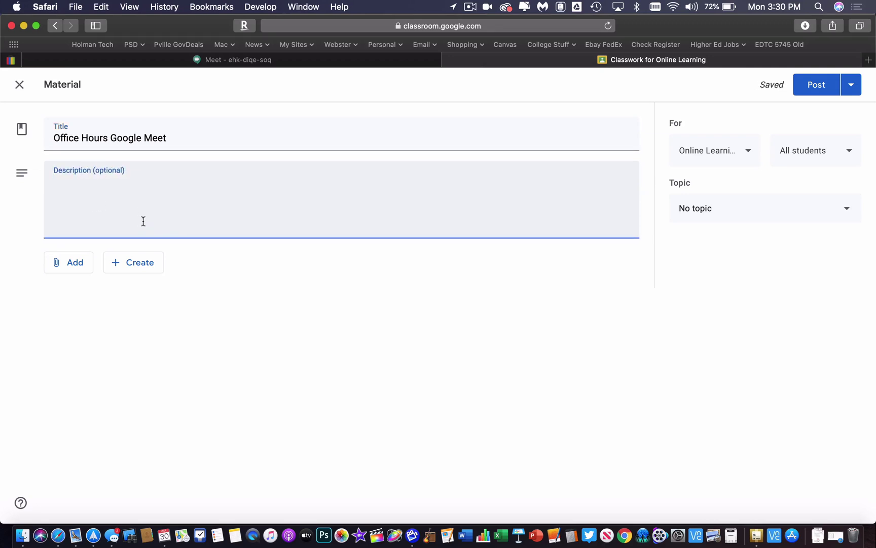
type("Her")
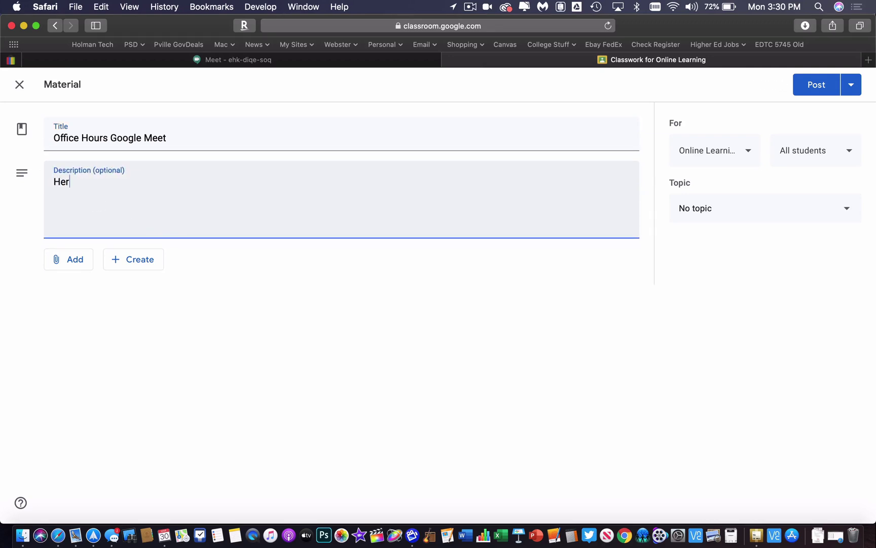
type("e is where you will gind")
key("BackSpace")
key("BackSpace")
key("BackSpace")
key("BackSpace")
type("ffind the ")
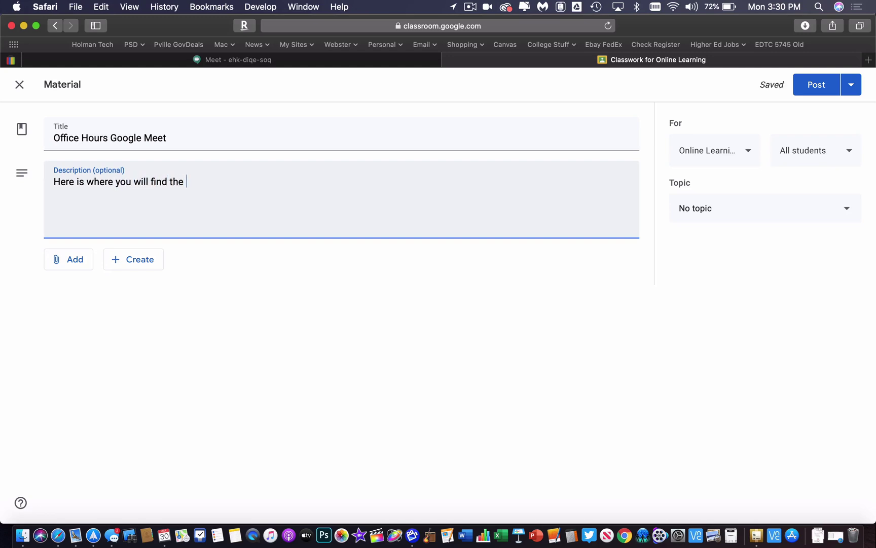
type("google meet ")
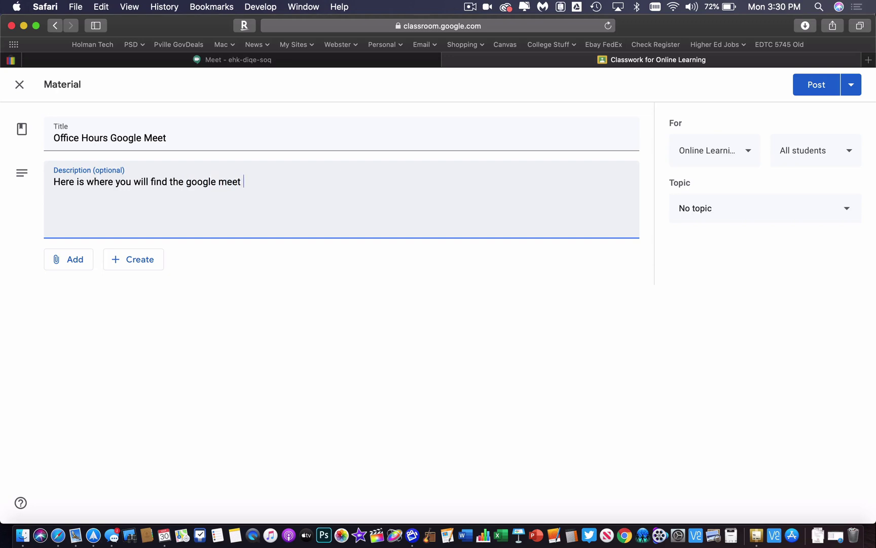
type("link.")
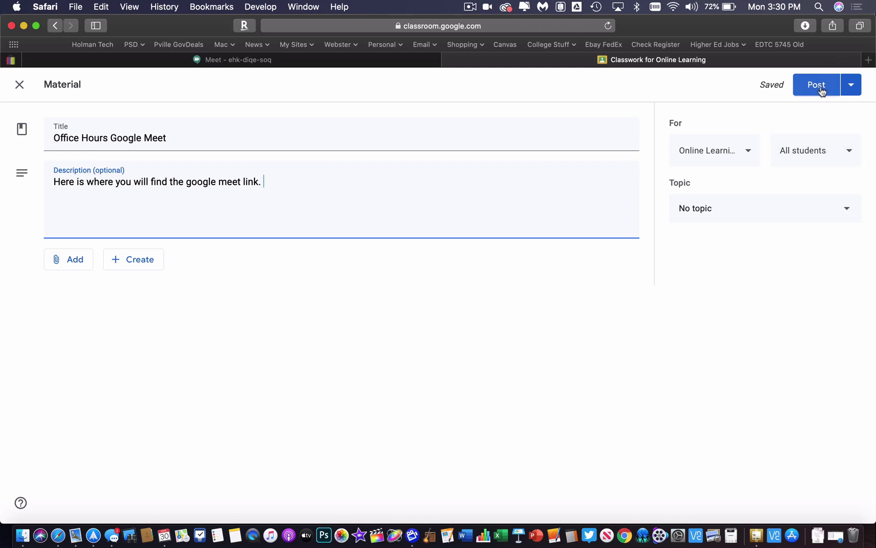
Review the Post options, then return to the material's description field
left_click(851, 93)
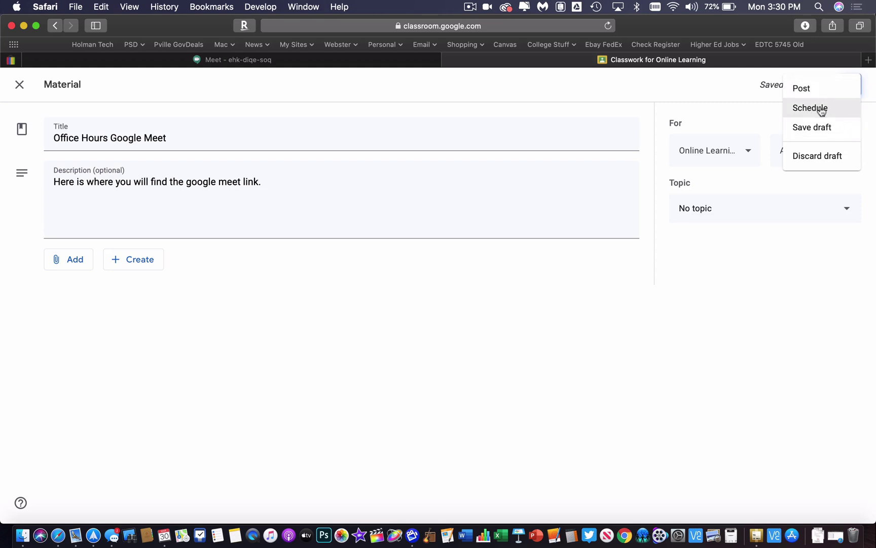
left_click(334, 190)
left_click(315, 189)
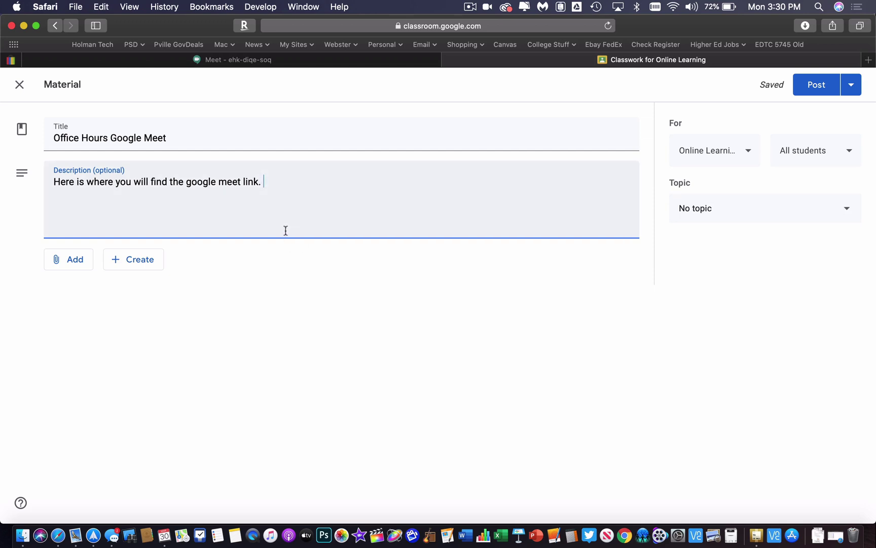
Post the Office Hours Google Meet material, then reopen it for editing from the class stream
left_click(823, 88)
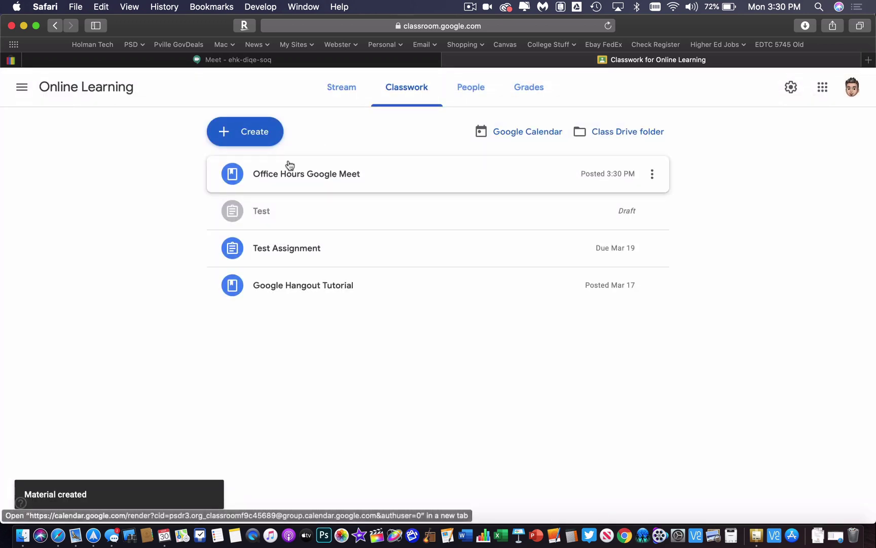
left_click(341, 88)
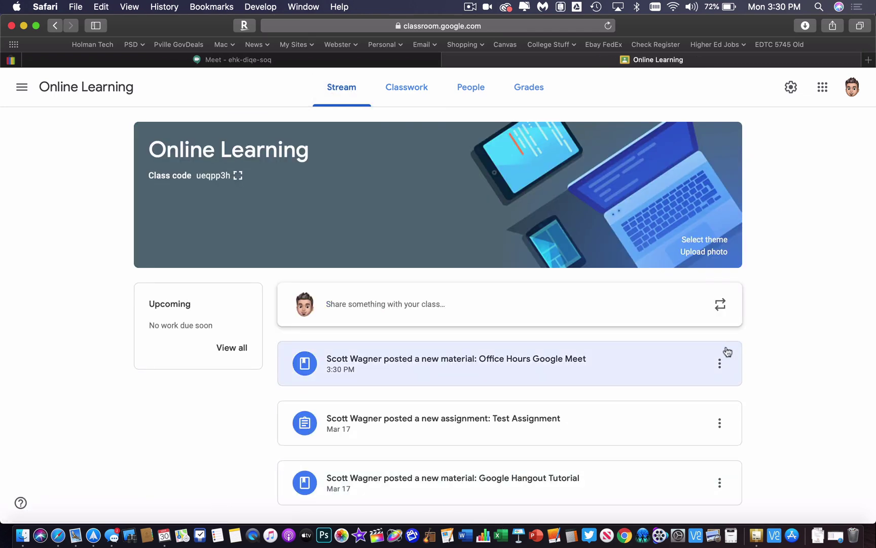
left_click(720, 362)
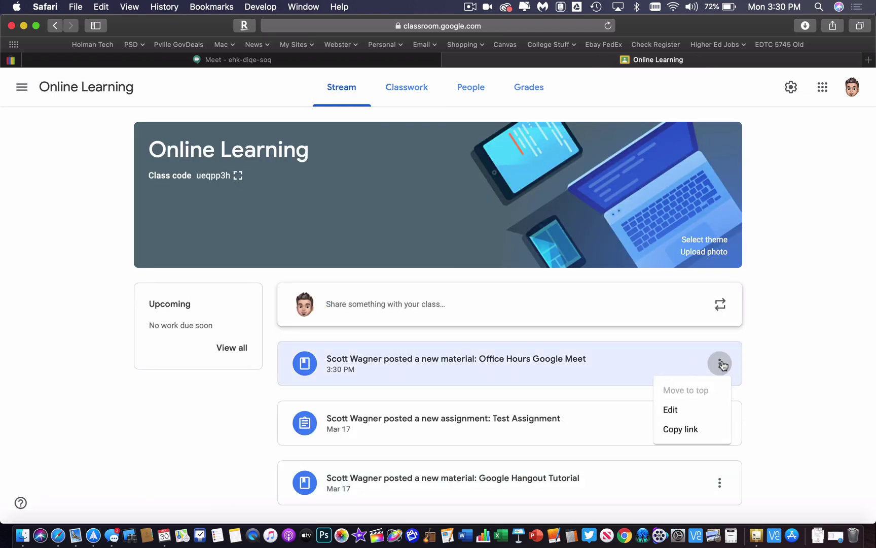
left_click(662, 419)
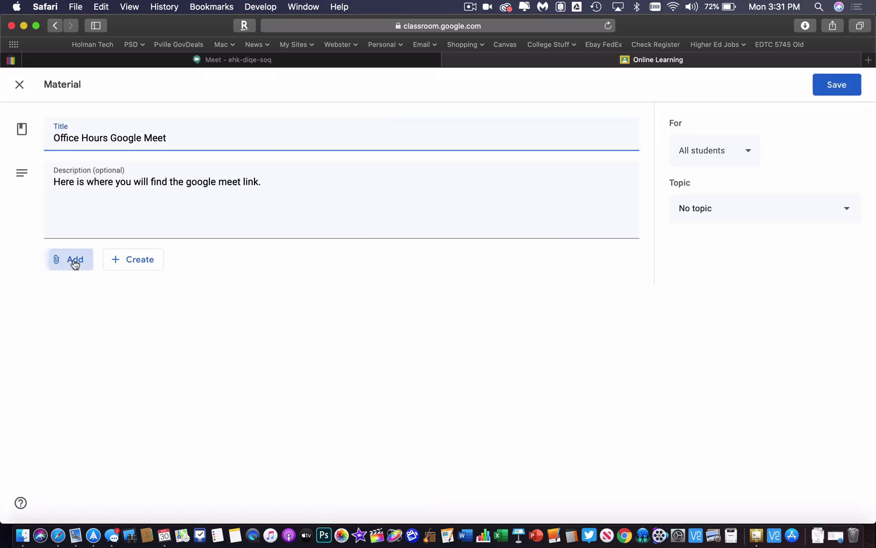
Attach the copied Meet link to the material and save it
left_click(74, 261)
left_click(86, 304)
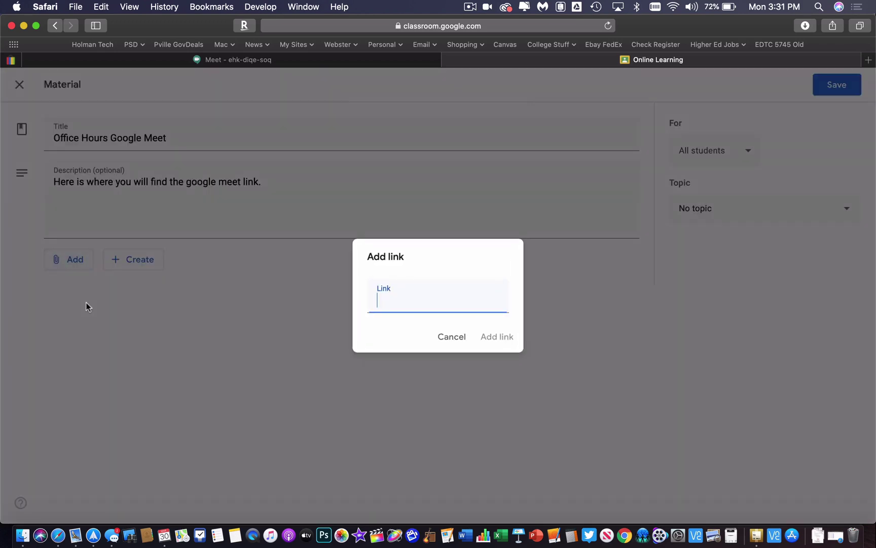
key("super+v")
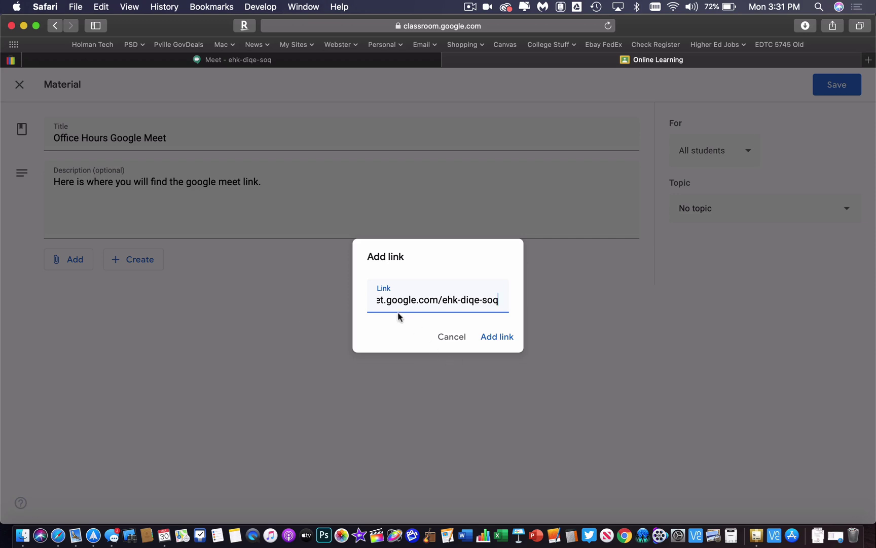
left_click(499, 338)
left_click(835, 84)
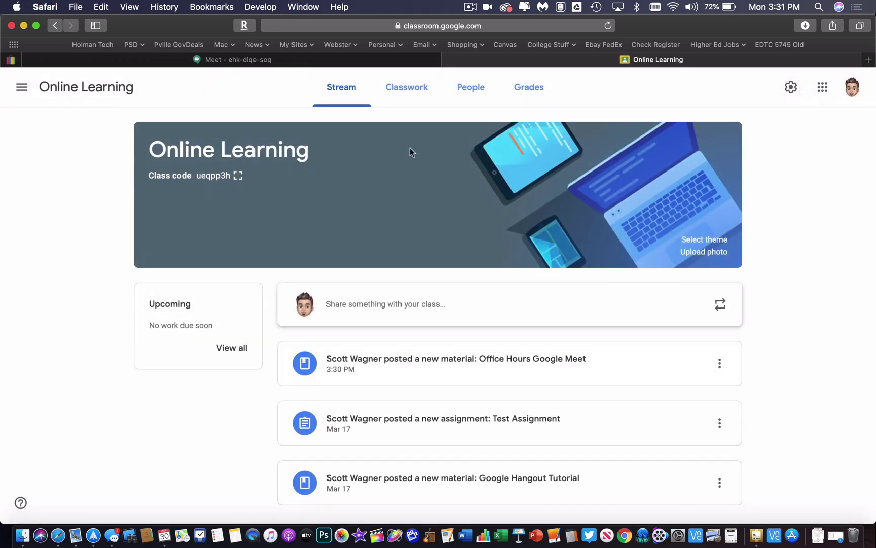
Start a new blank material from the Online Learning Classwork page and check the Post options
left_click(408, 97)
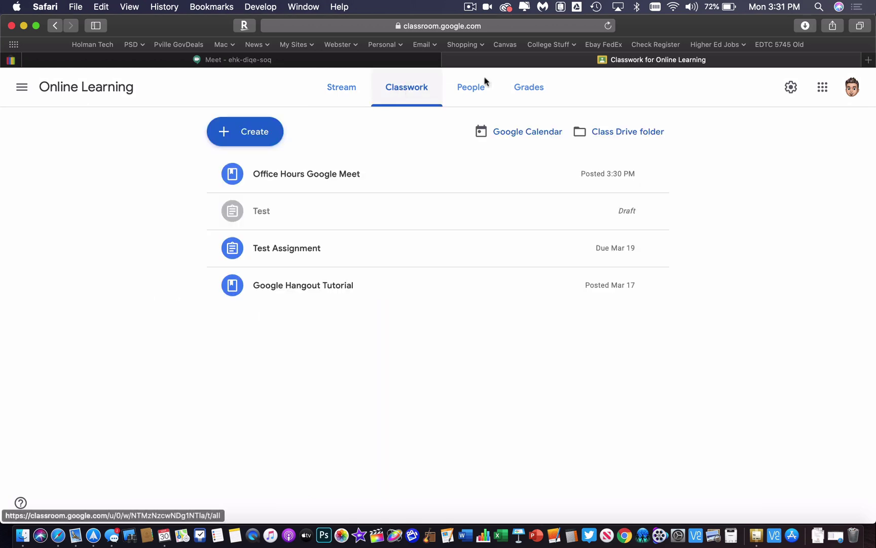
left_click(263, 133)
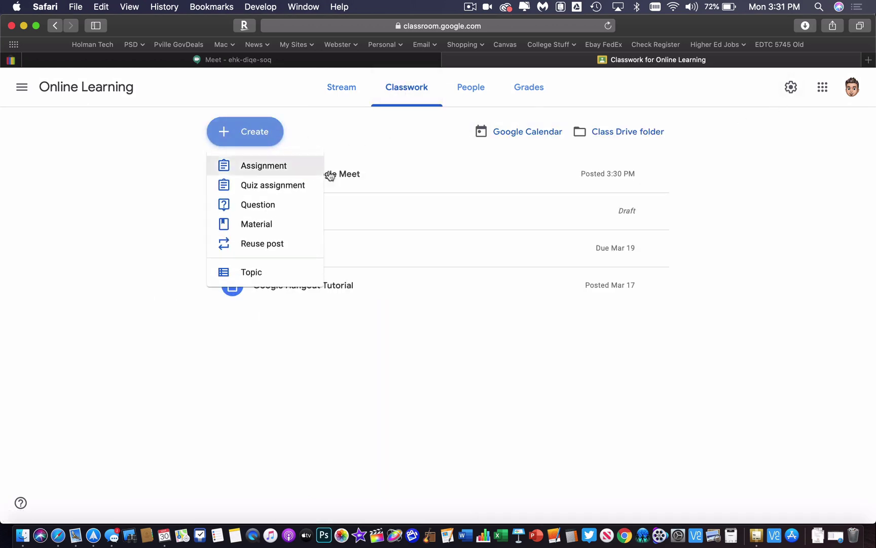
left_click(281, 225)
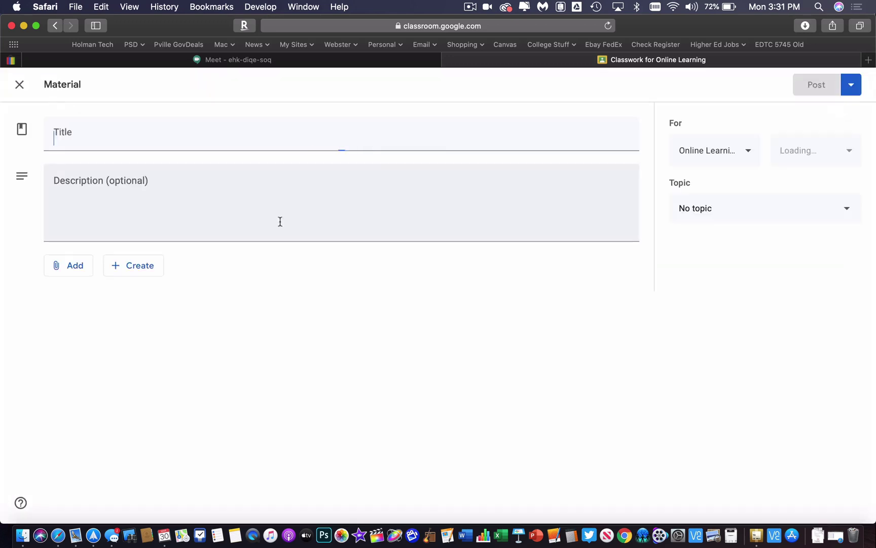
left_click(856, 90)
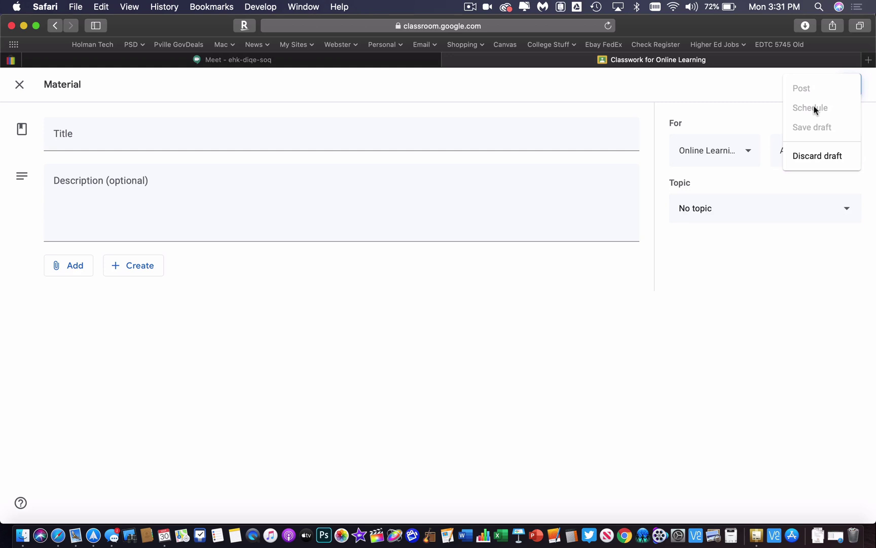
Title the material 'Office Hours', attach the pasted Meet link, and open the Schedule options
left_click(157, 139)
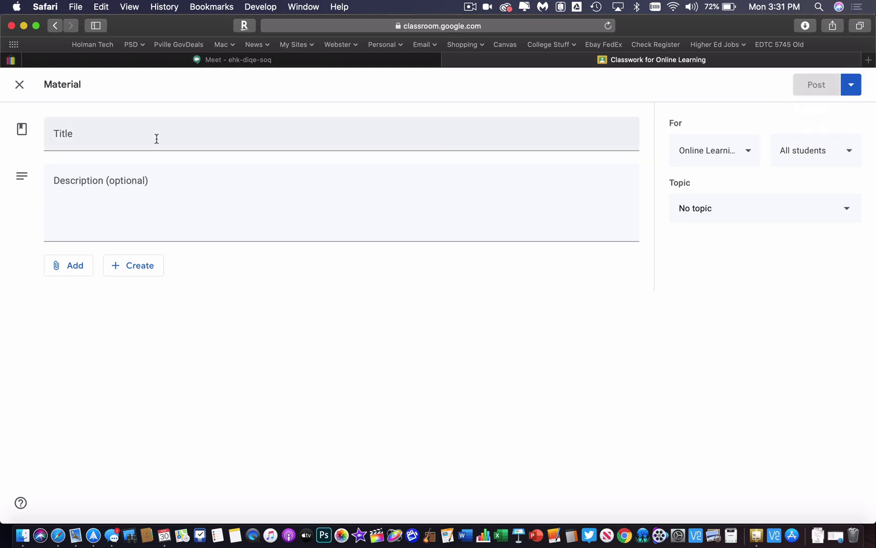
left_click(157, 139)
type("Office Hours")
left_click(75, 265)
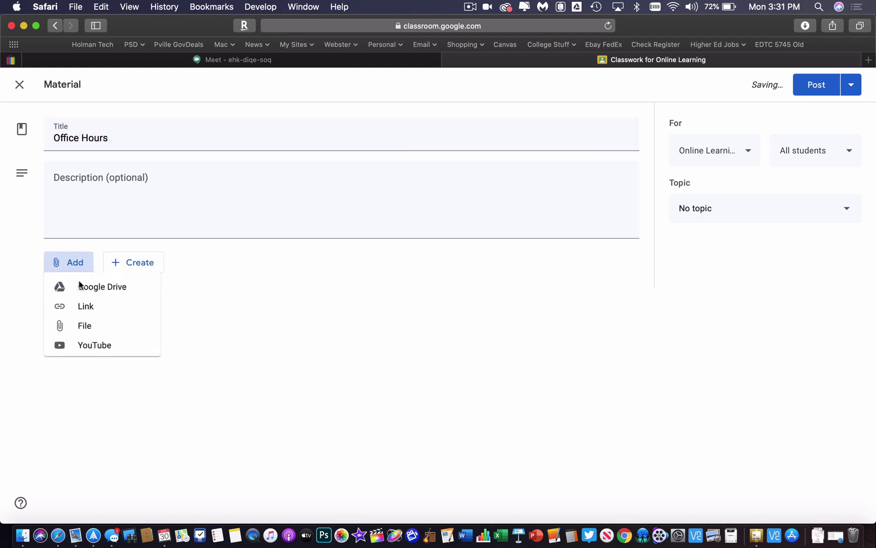
left_click(91, 315)
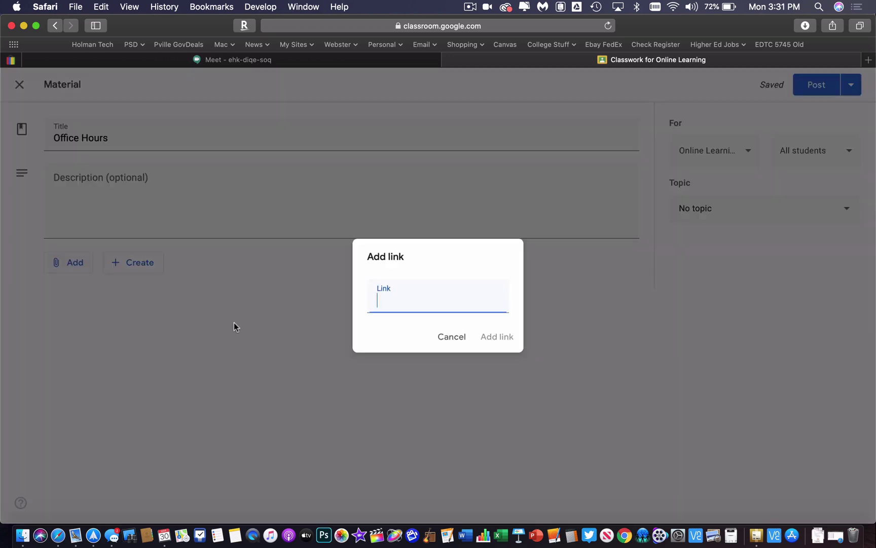
left_click(492, 338)
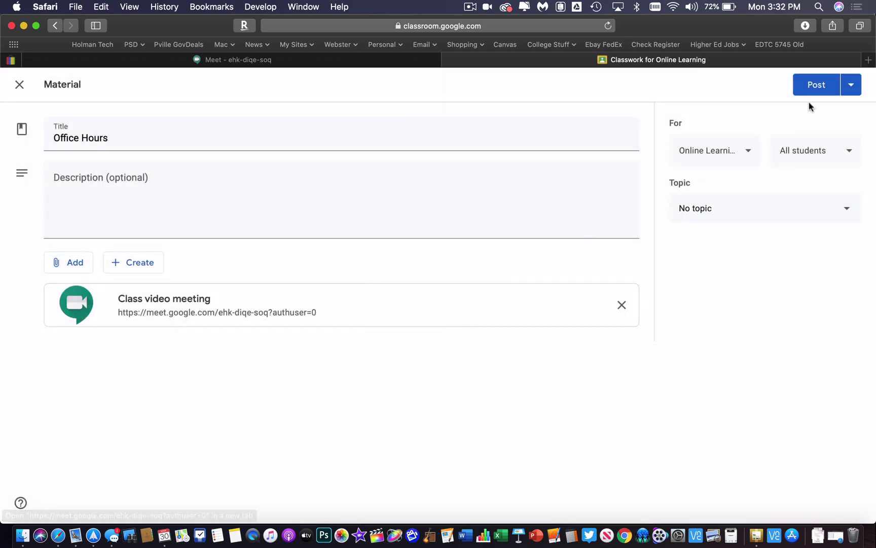
left_click(852, 86)
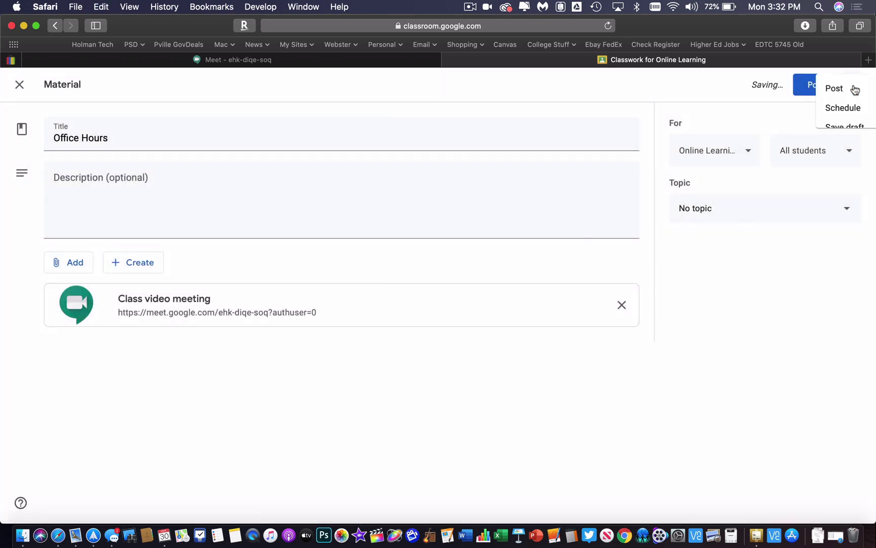
left_click(819, 111)
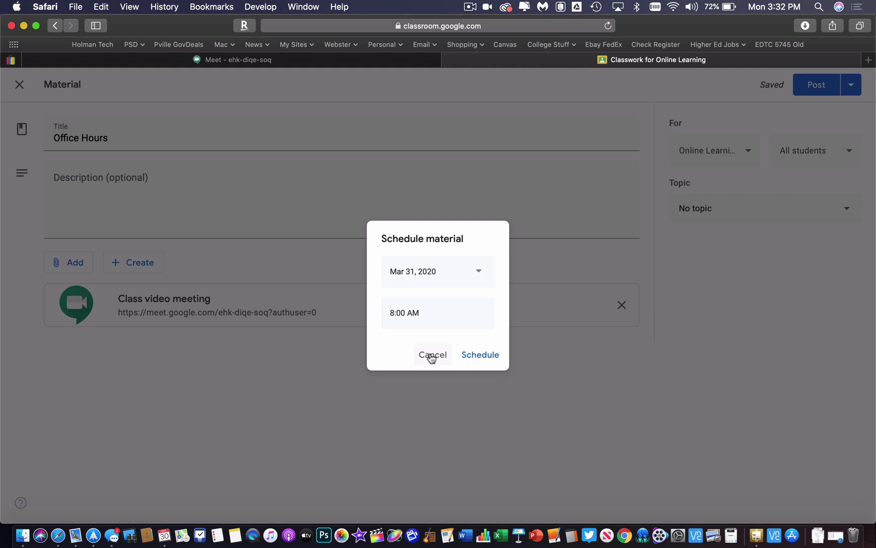
Cancel scheduling and add 6th Hour plus one more class, sending the material to 3 classes
left_click(432, 355)
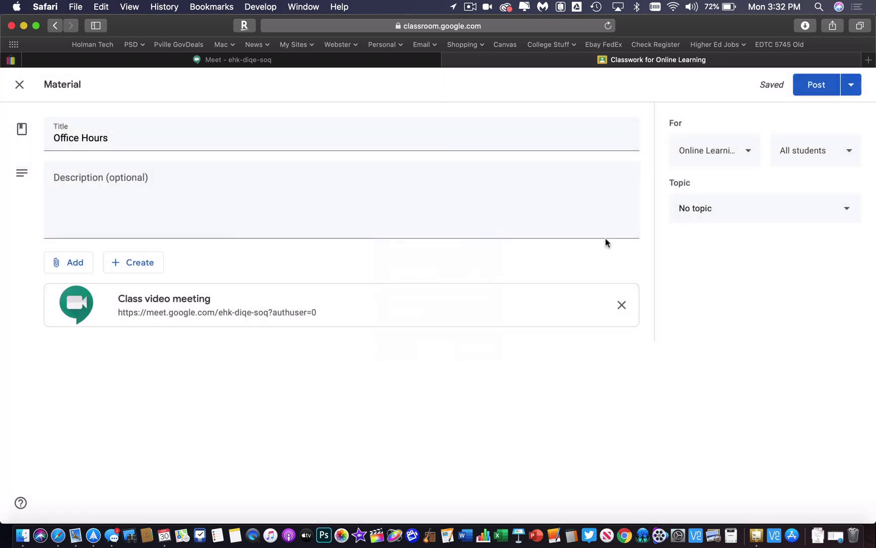
left_click(725, 155)
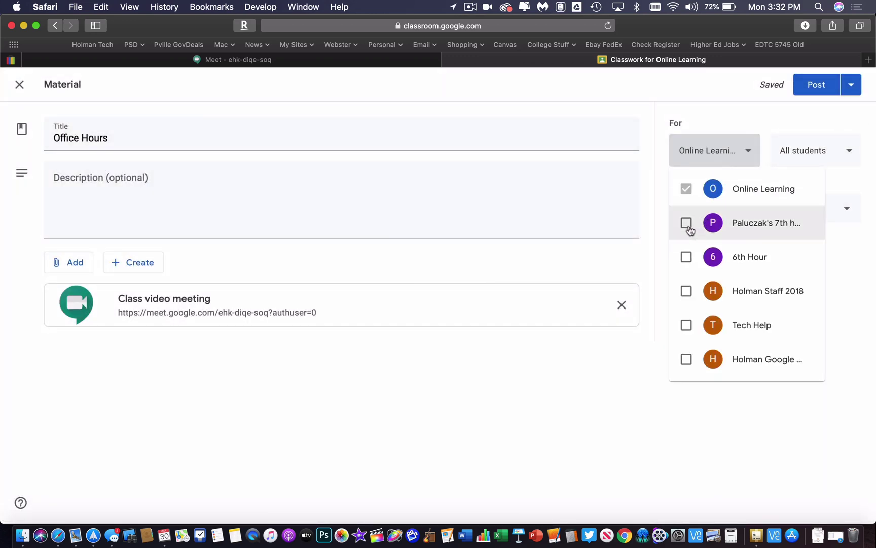
left_click(685, 226)
left_click(685, 257)
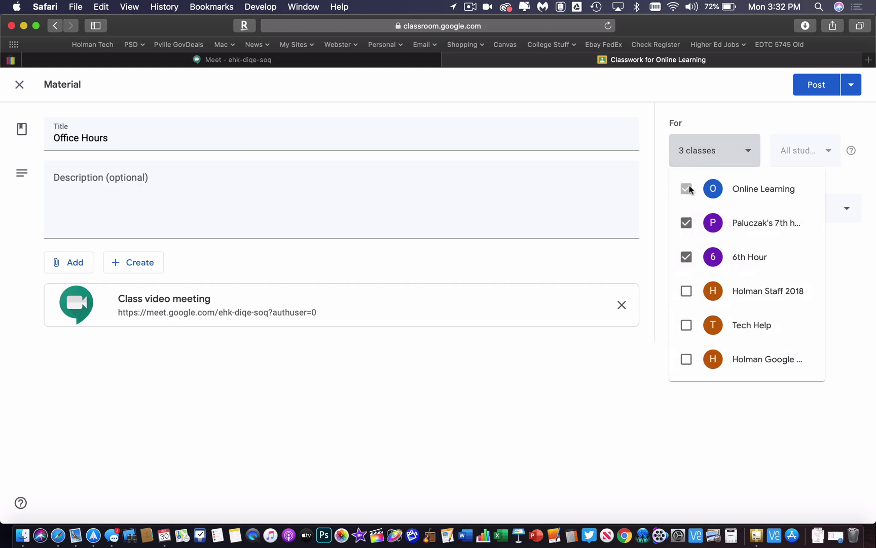
left_click(851, 85)
left_click(851, 86)
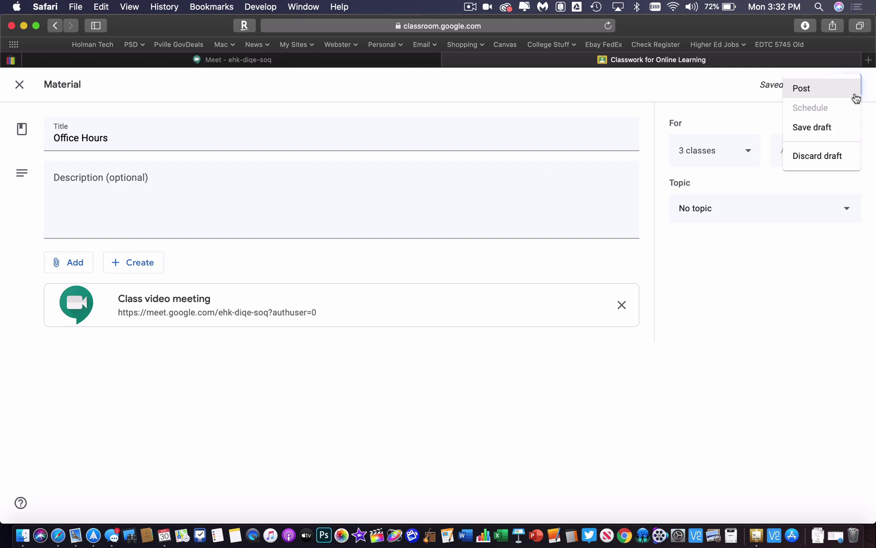
Save the three-class Office Hours material as a draft, reopen it for editing, then go to Meet
left_click(837, 129)
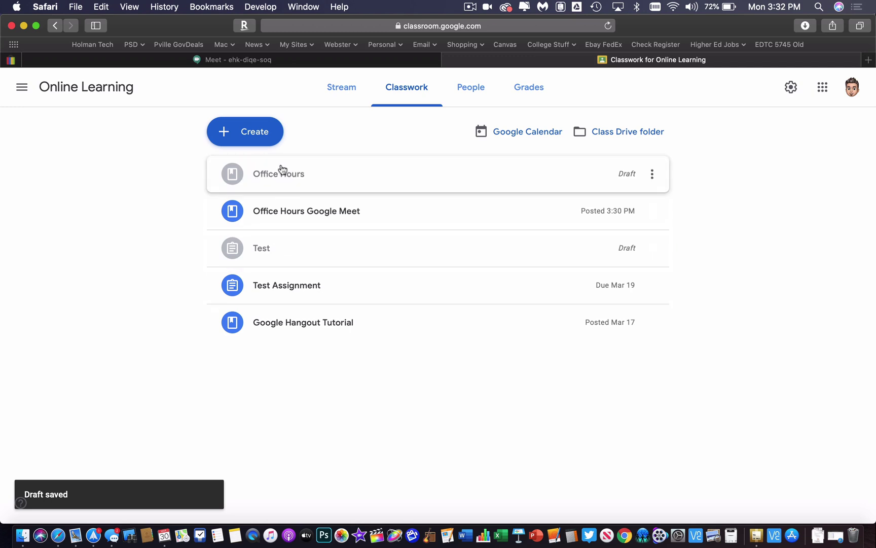
left_click(312, 177)
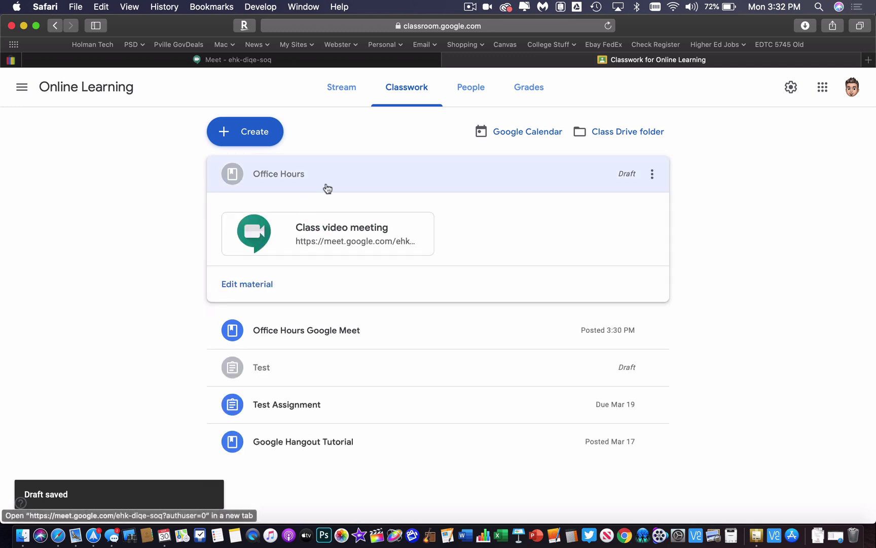
left_click(239, 287)
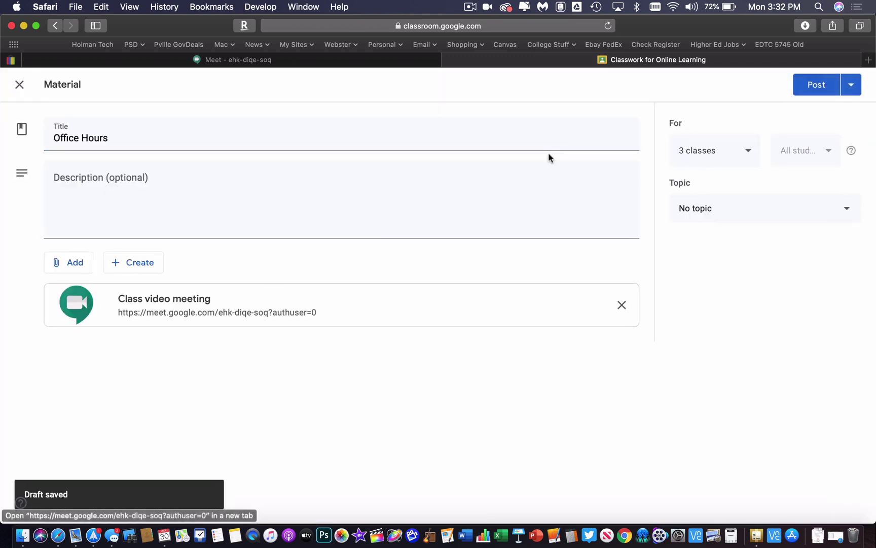
left_click(816, 86)
Rejoin the officehours Meet call with camera and microphone allowed, and confirm one participant is present
left_click(346, 65)
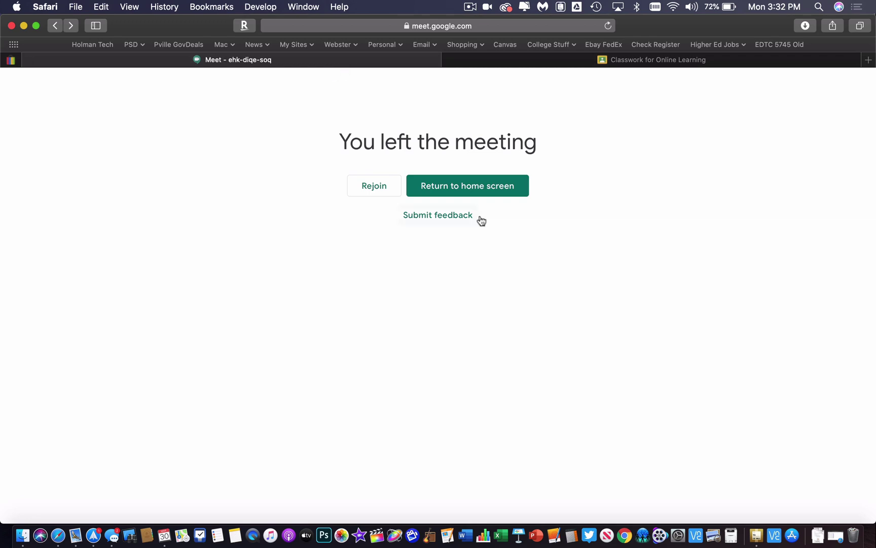
left_click(371, 187)
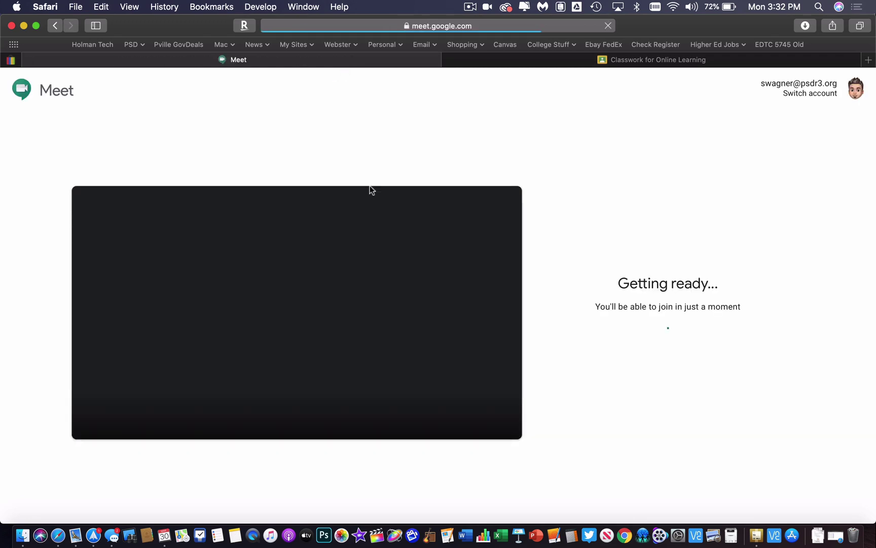
left_click(578, 128)
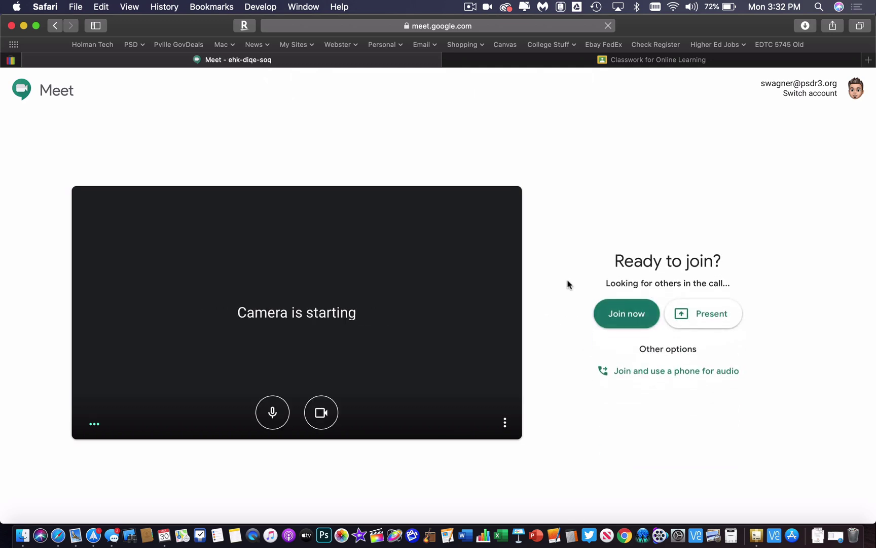
left_click(632, 314)
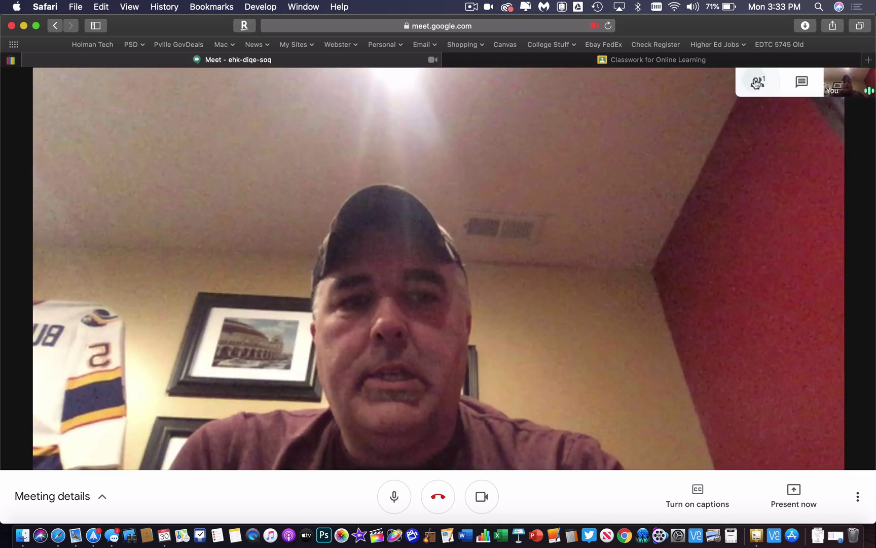
left_click(759, 83)
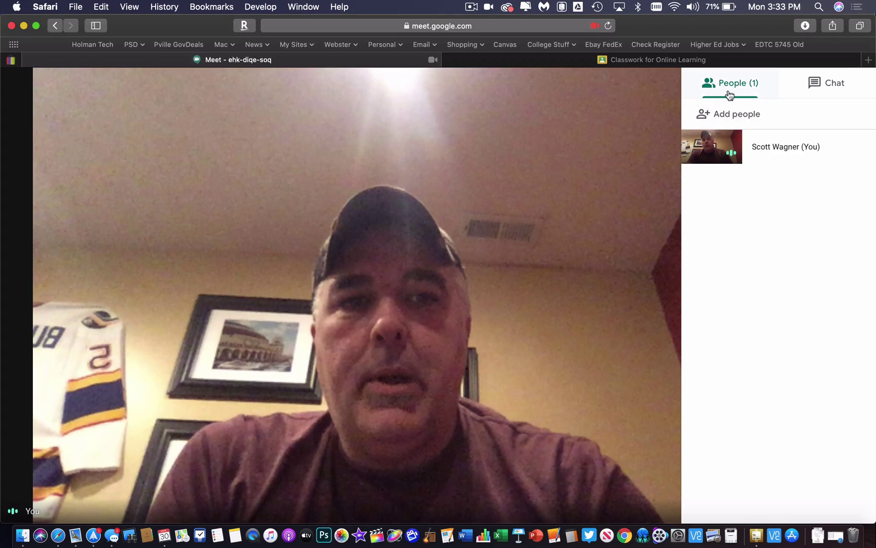
left_click(393, 506)
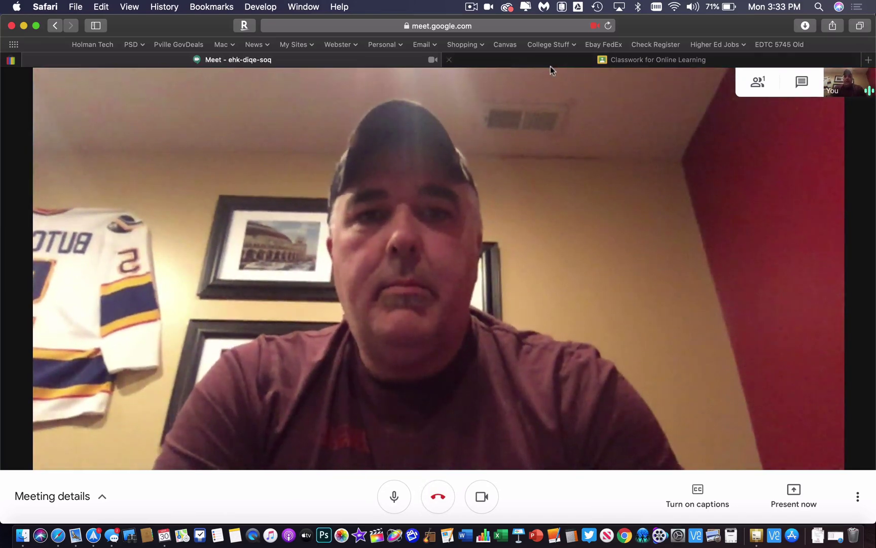
Close the draft and edit the posted Office Hours Google Meet material to remove its Meet link
left_click(542, 63)
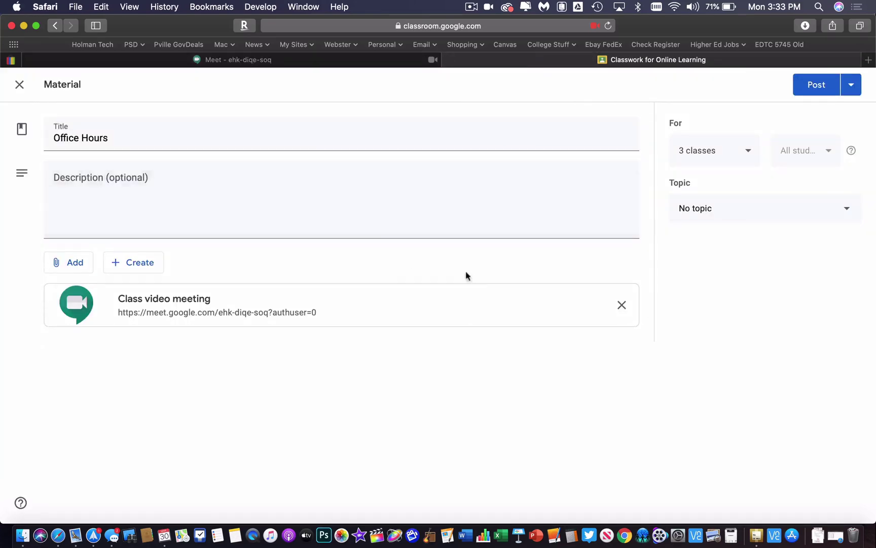
left_click(15, 87)
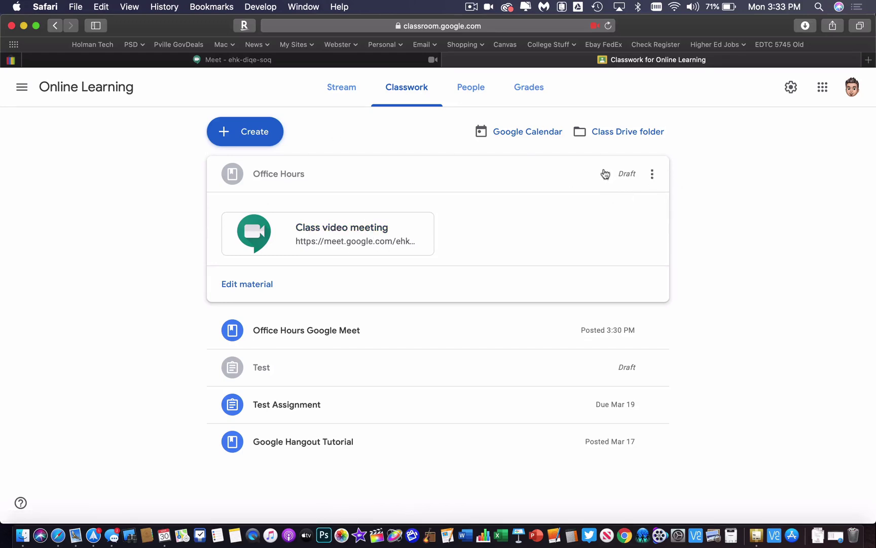
left_click(652, 174)
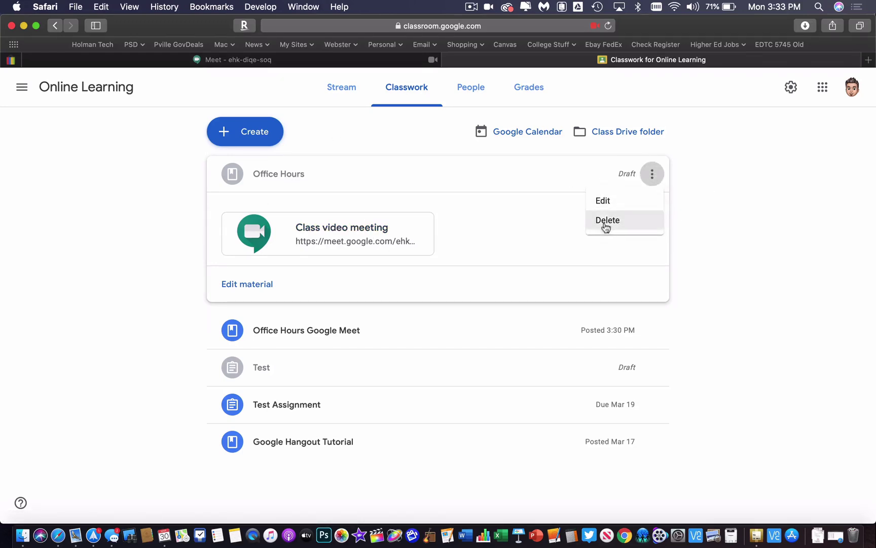
left_click(700, 428)
left_click(652, 333)
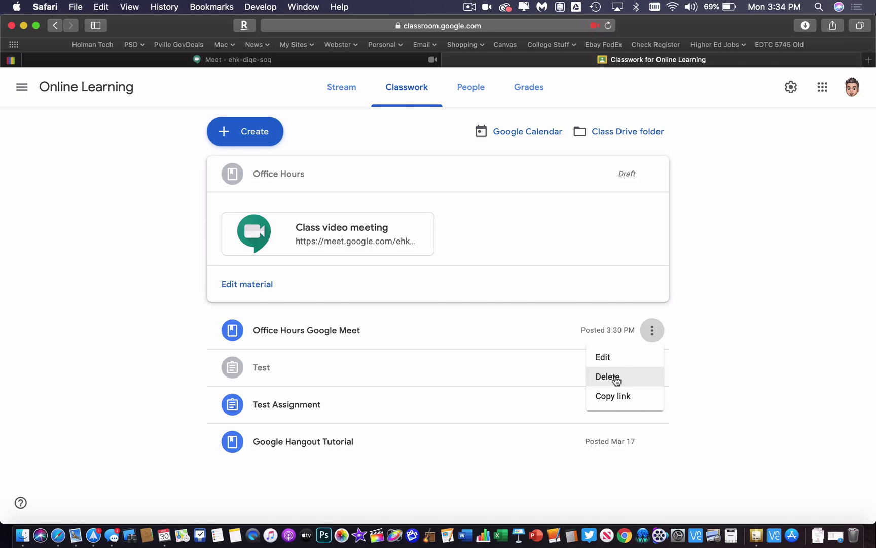
left_click(607, 359)
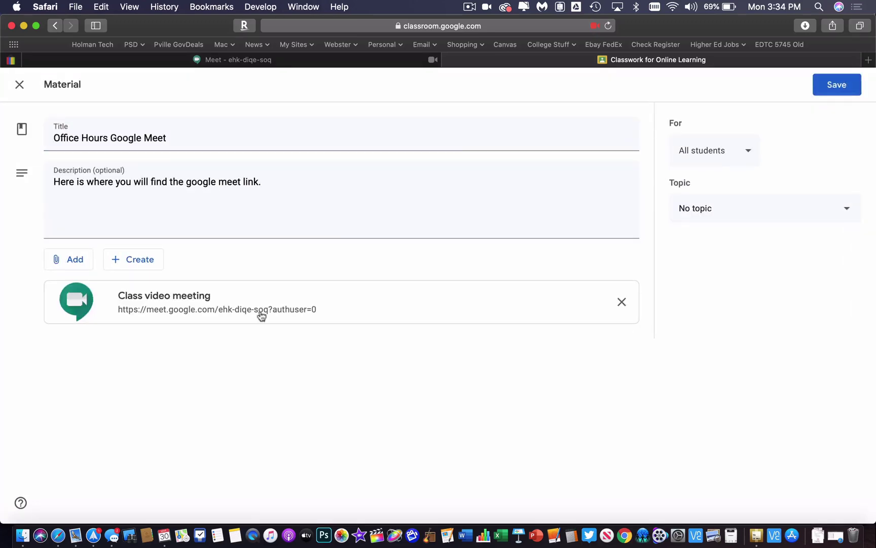
left_click(622, 302)
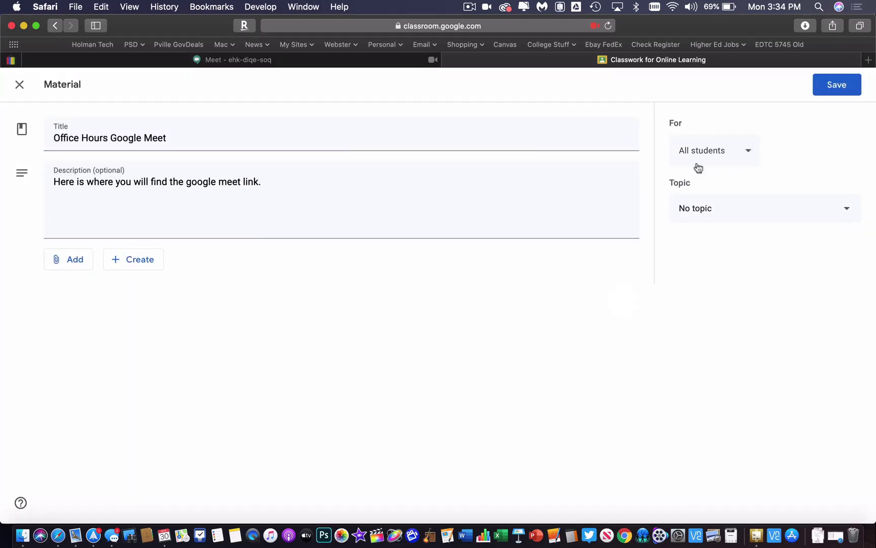